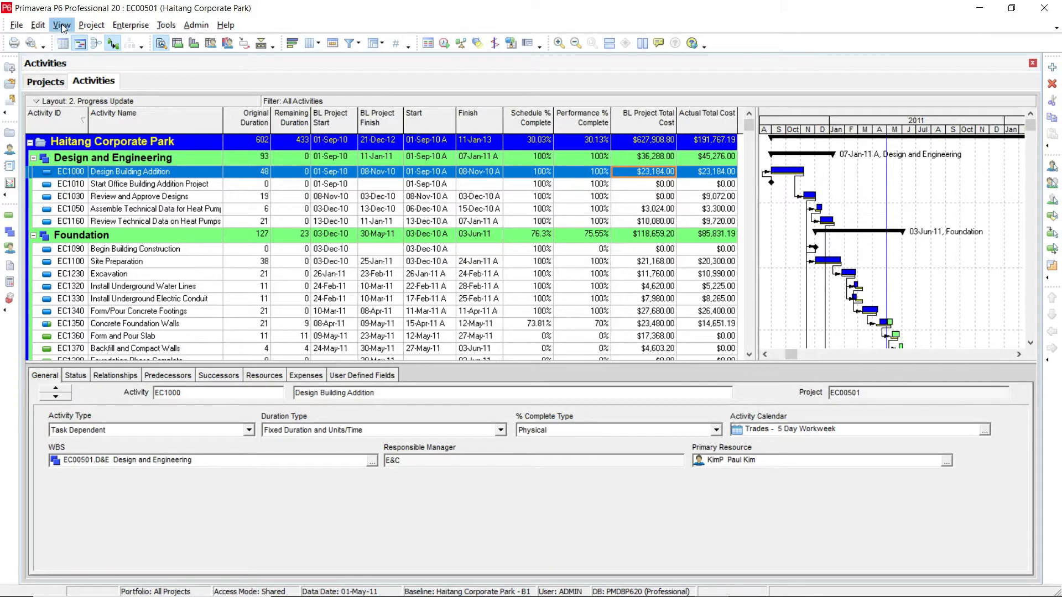
Step: Show the Activity Usage Profile in the bottom pane, widen it, and move its cost legend to the upper-right corner
click(62, 26)
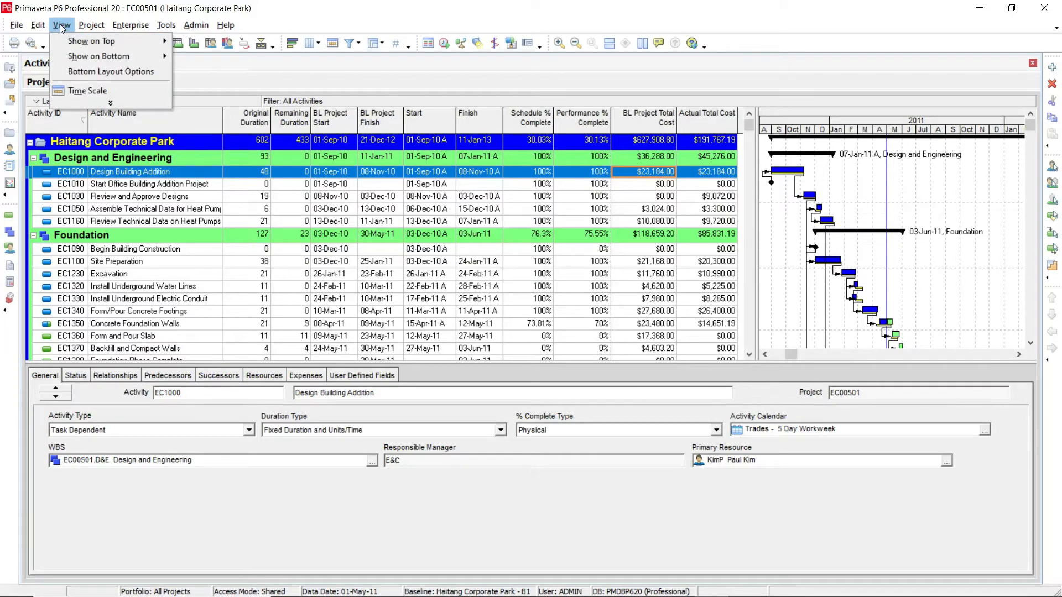
mouse_move(82, 55)
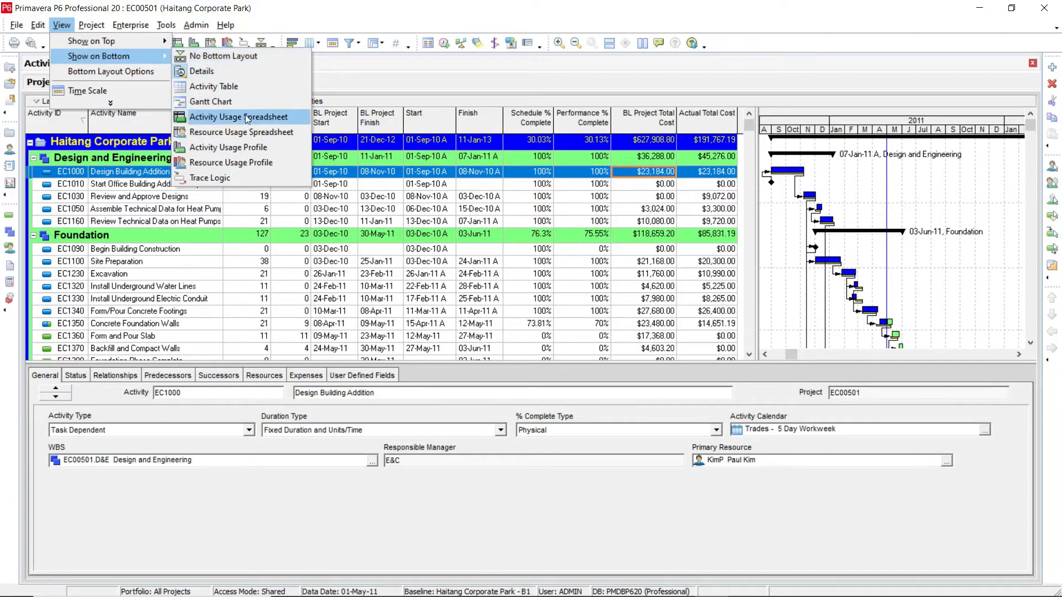
click(235, 149)
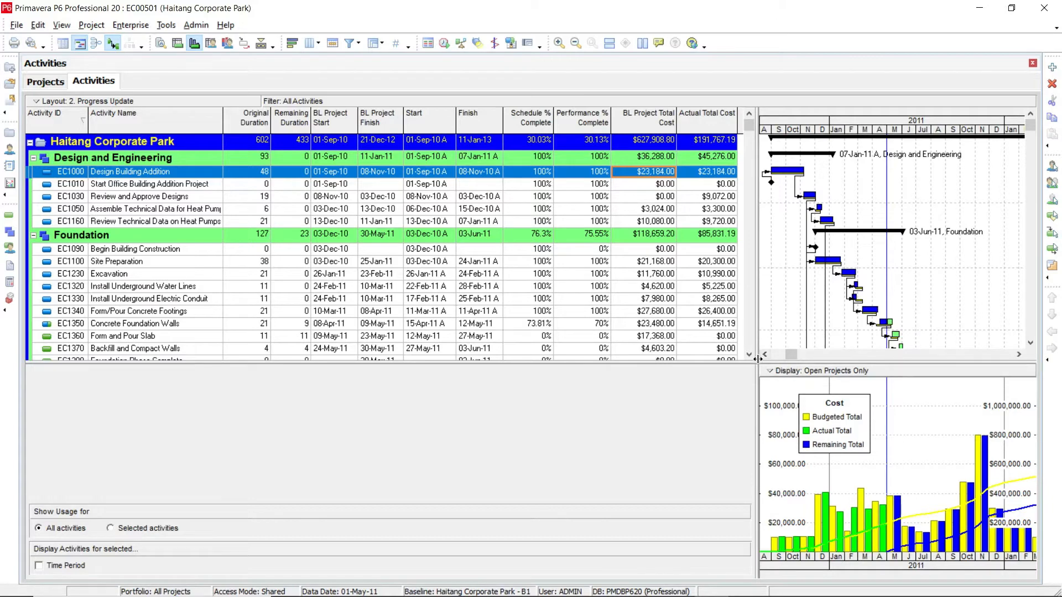
drag(758, 359, 599, 357)
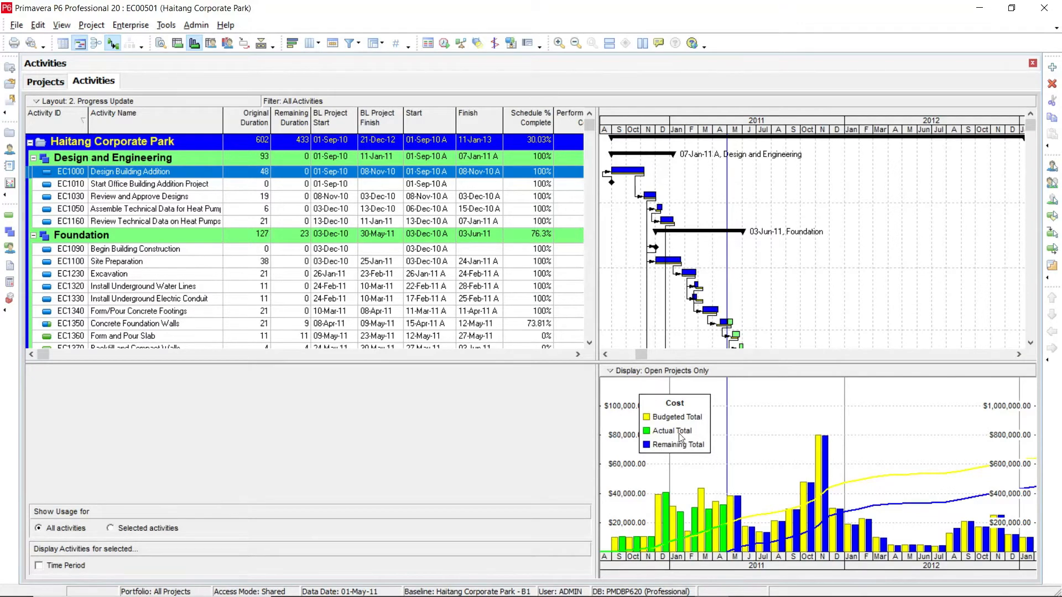
drag(661, 405, 984, 394)
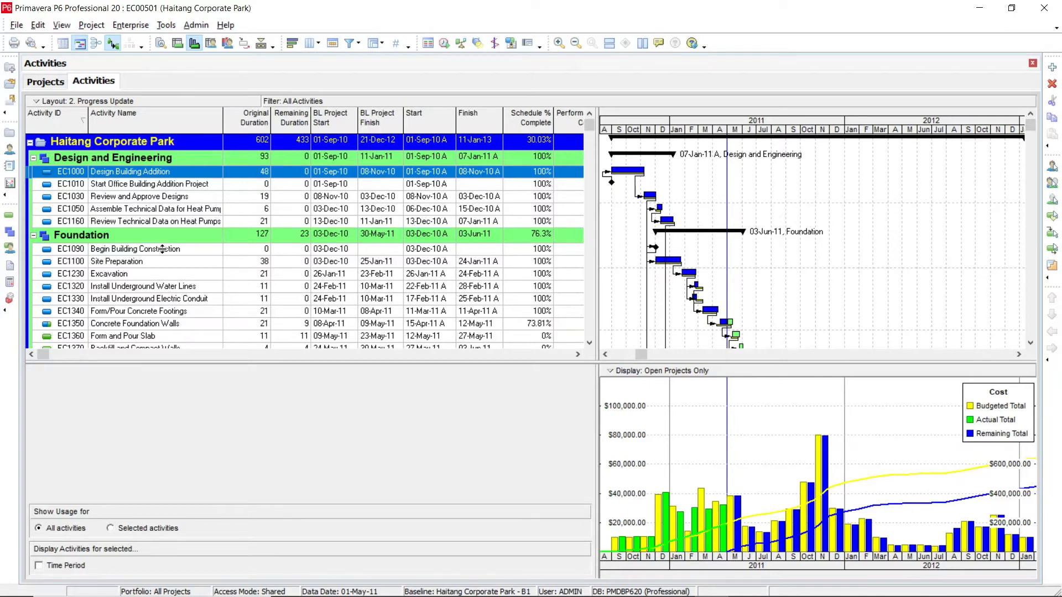
Step: Select activity EC1050 and compare its usage profile alone against the profile for all activities
click(117, 208)
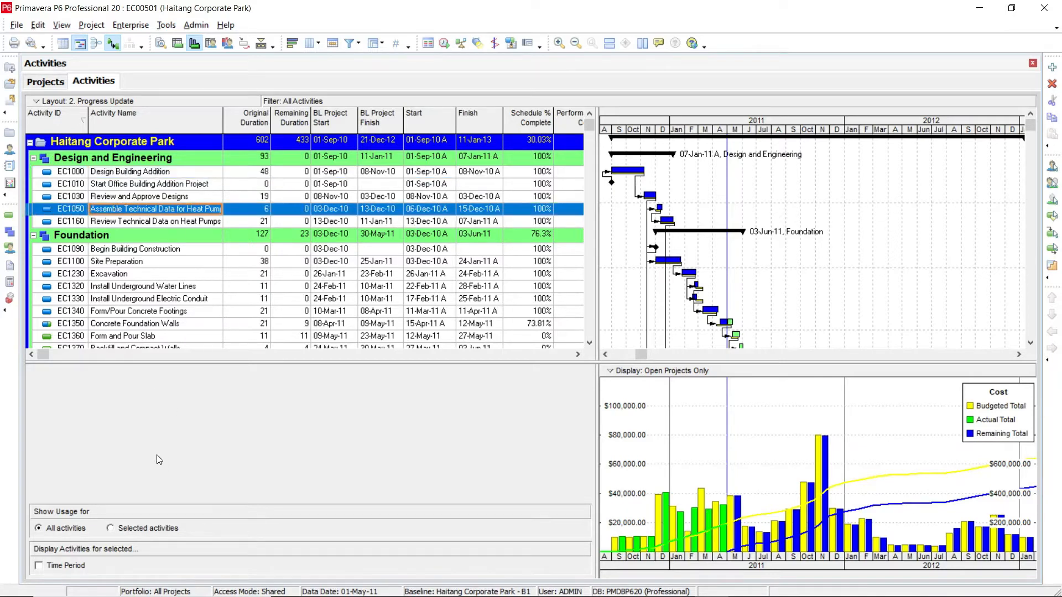
click(142, 529)
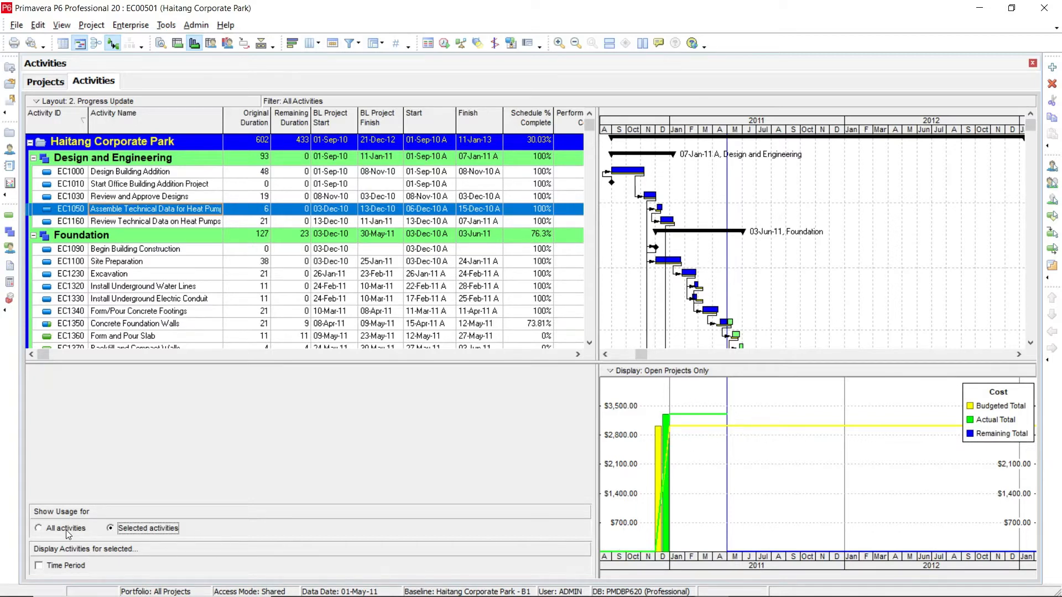
click(38, 528)
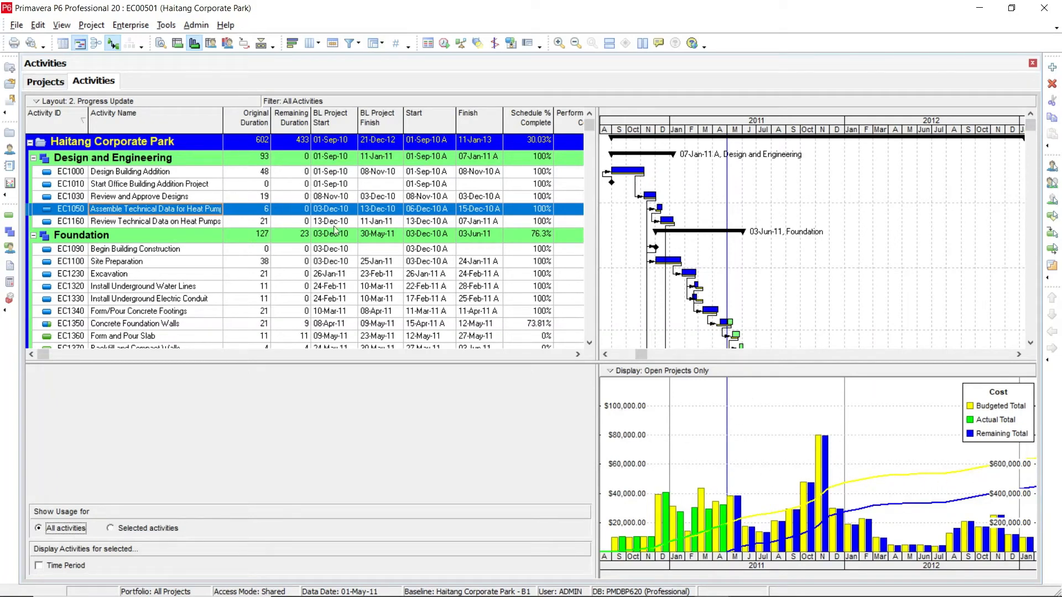
Step: Set the profile timescale date interval to Year/Month and compress the timescale width
click(612, 374)
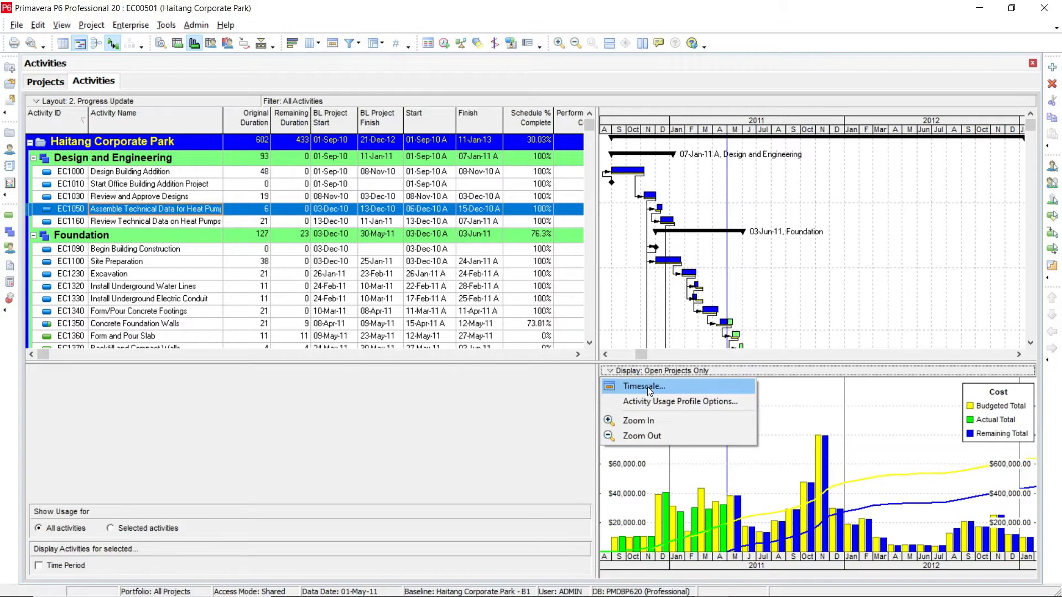
click(647, 387)
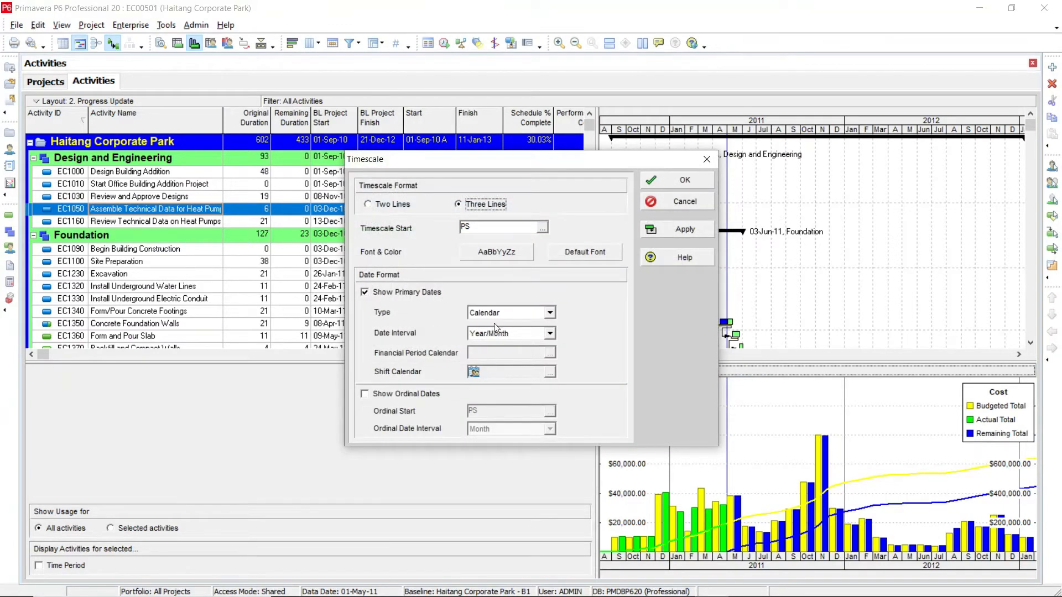
click(550, 333)
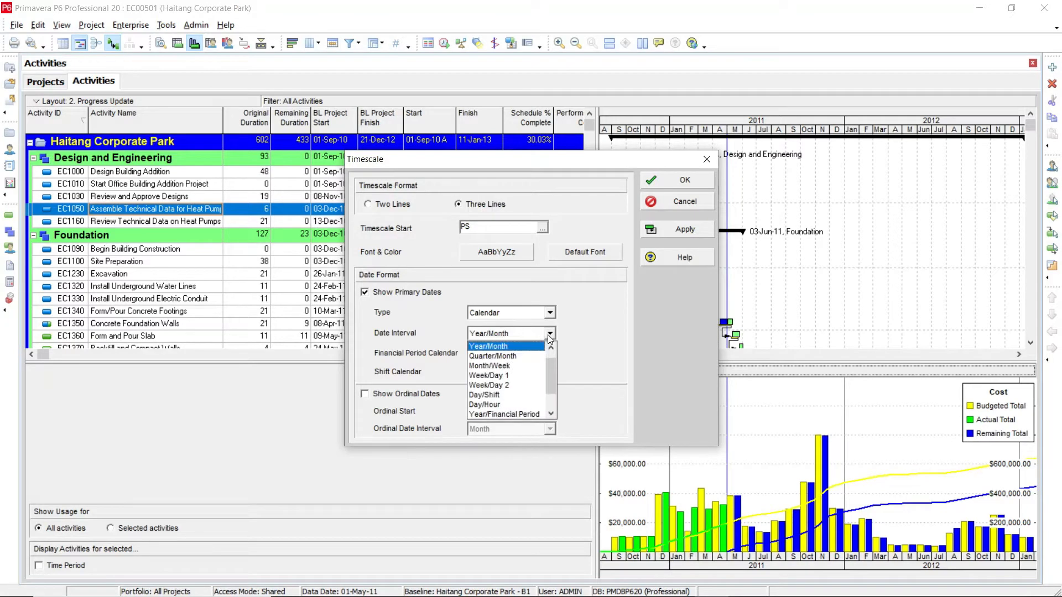
click(512, 347)
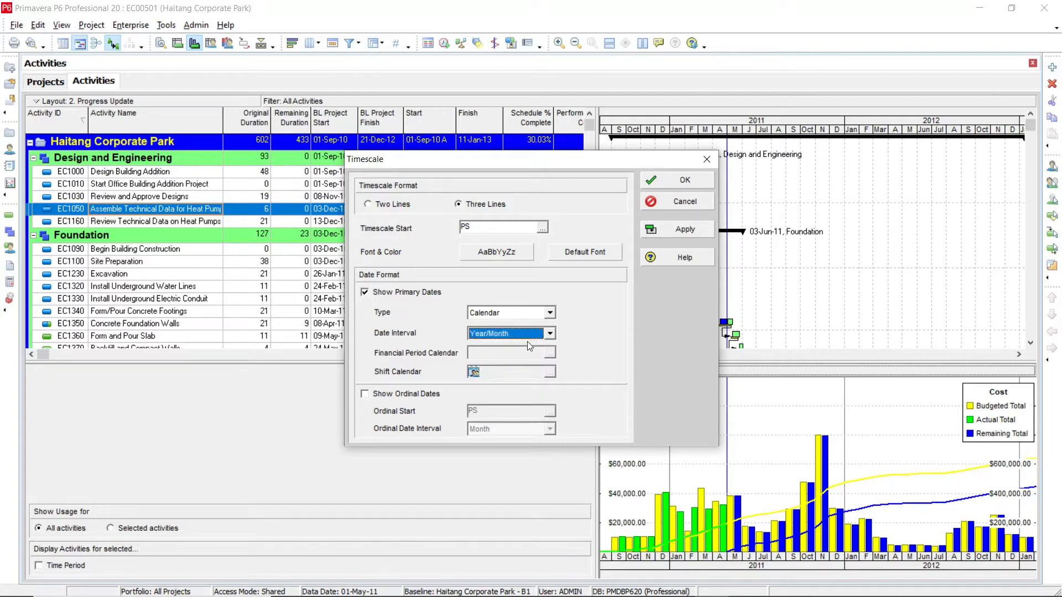
click(679, 230)
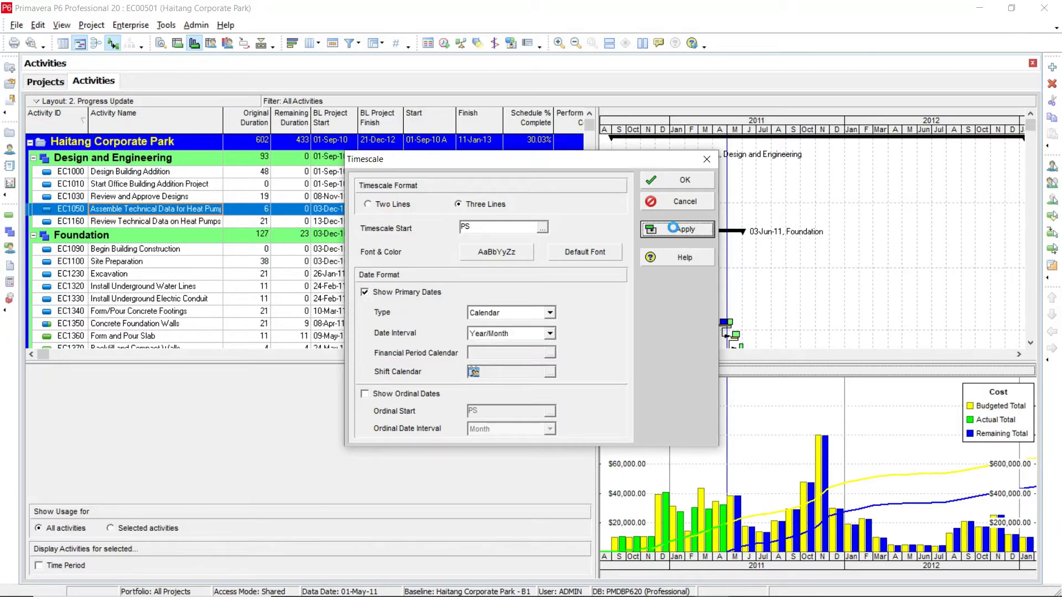
click(666, 181)
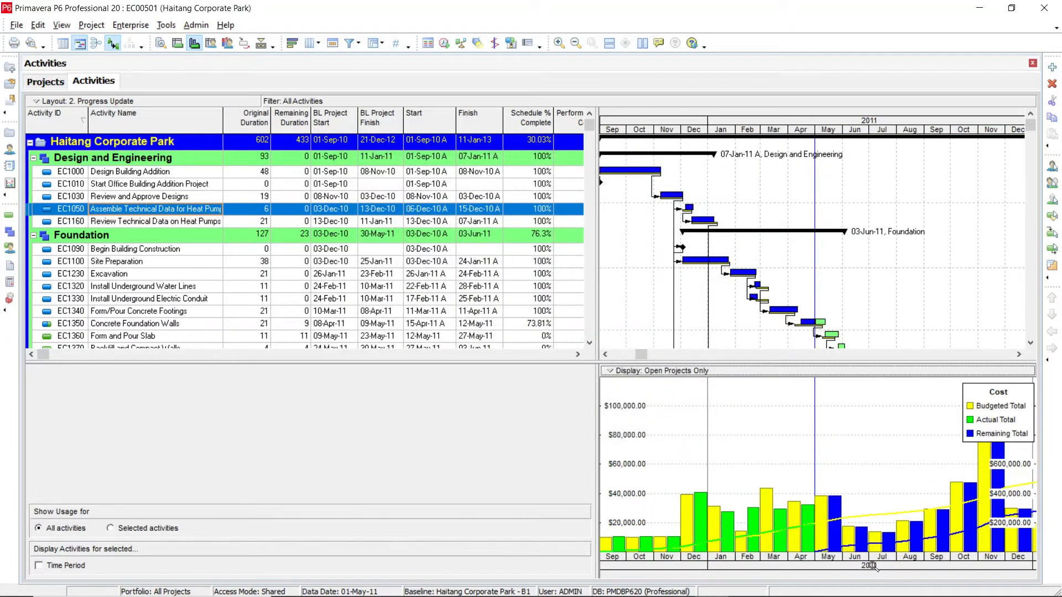
drag(873, 566, 802, 566)
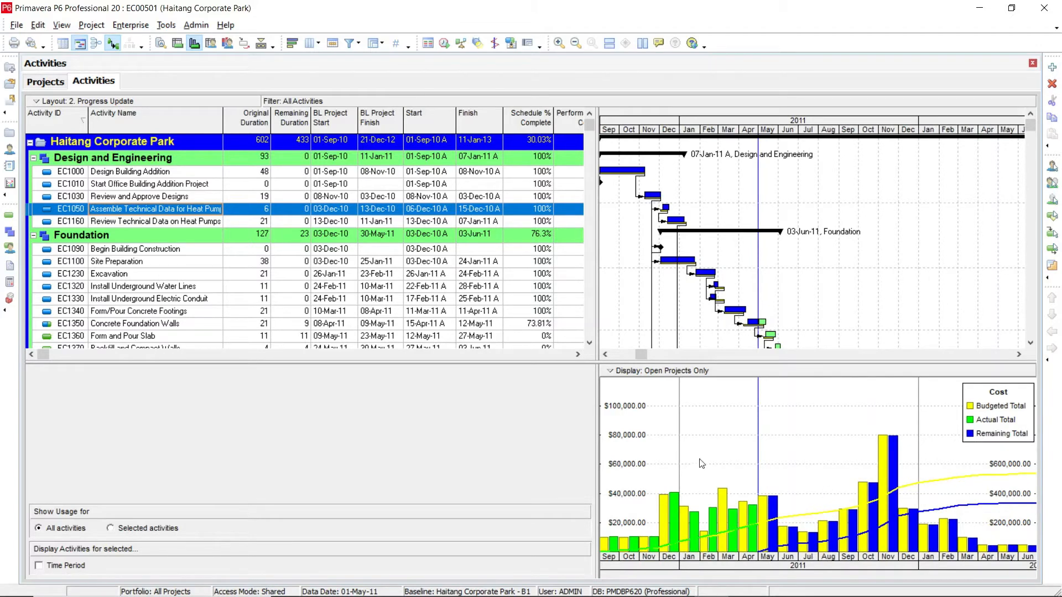
Step: Open the Activity Usage Profile Options and try changing the budgeted bar color
click(614, 375)
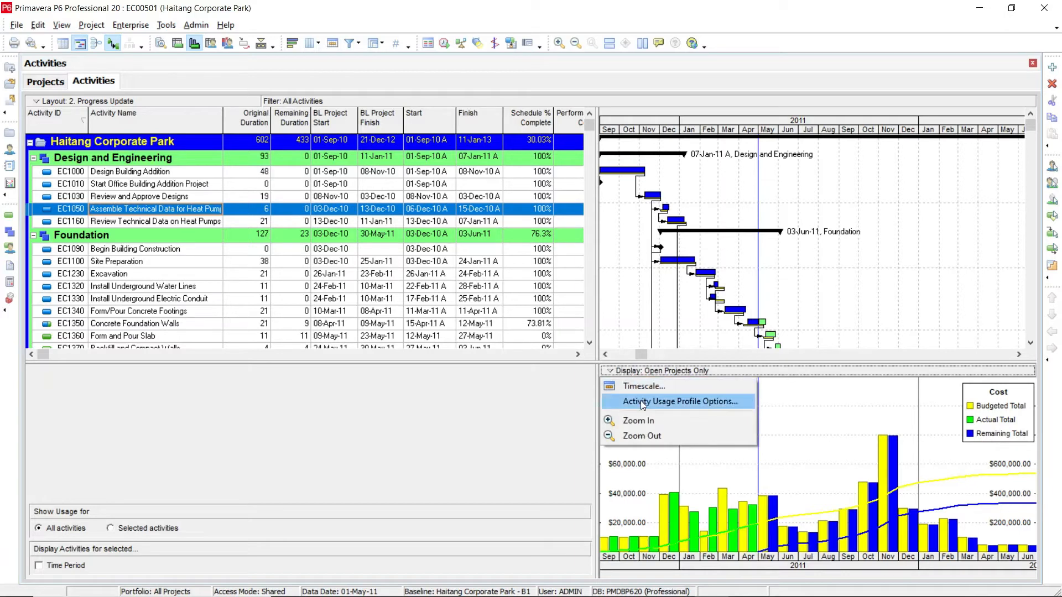
click(728, 404)
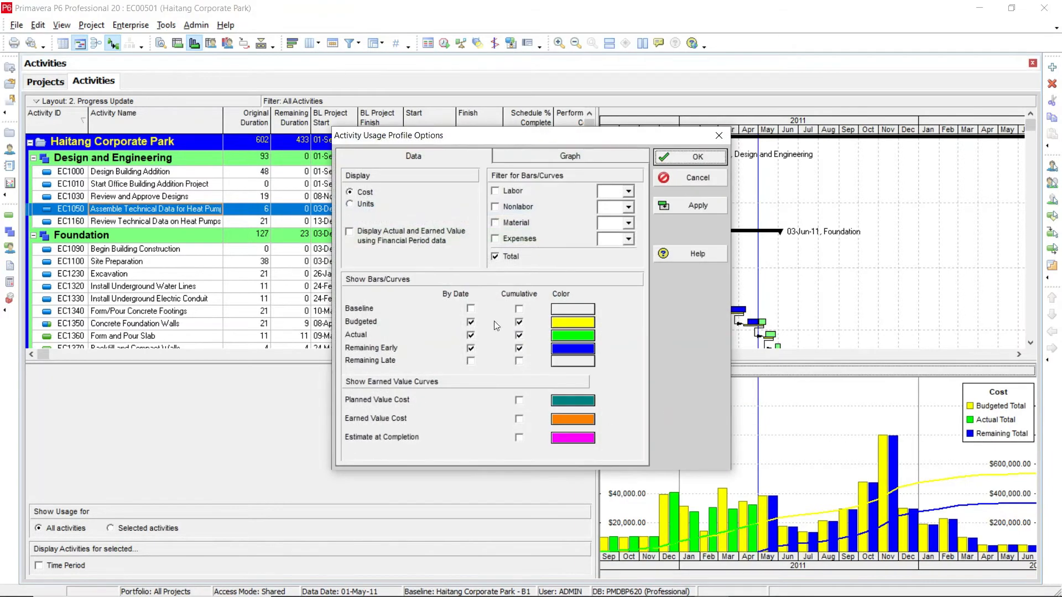
drag(374, 145, 343, 169)
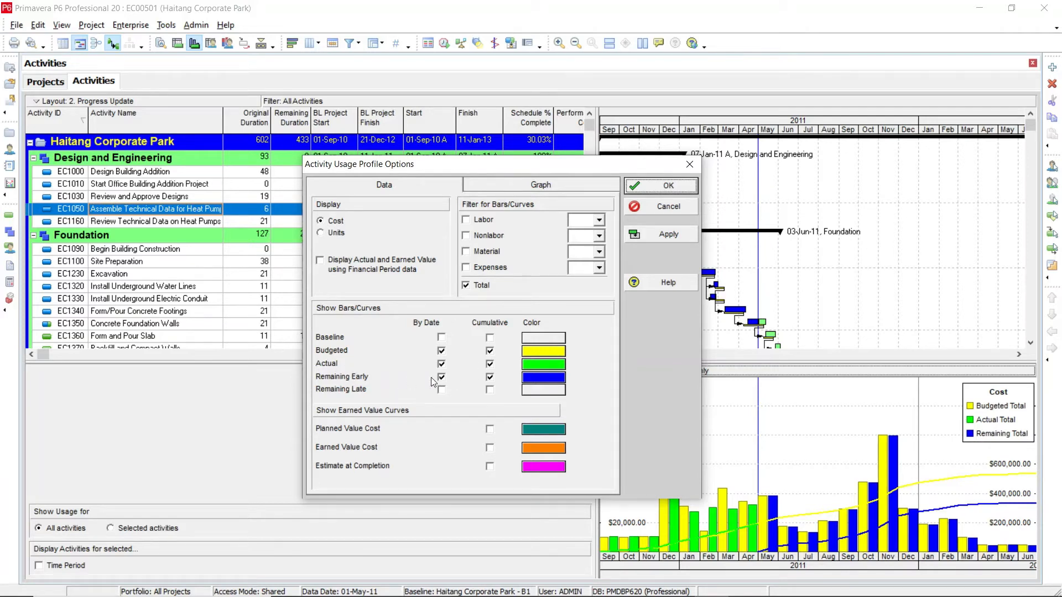
click(554, 353)
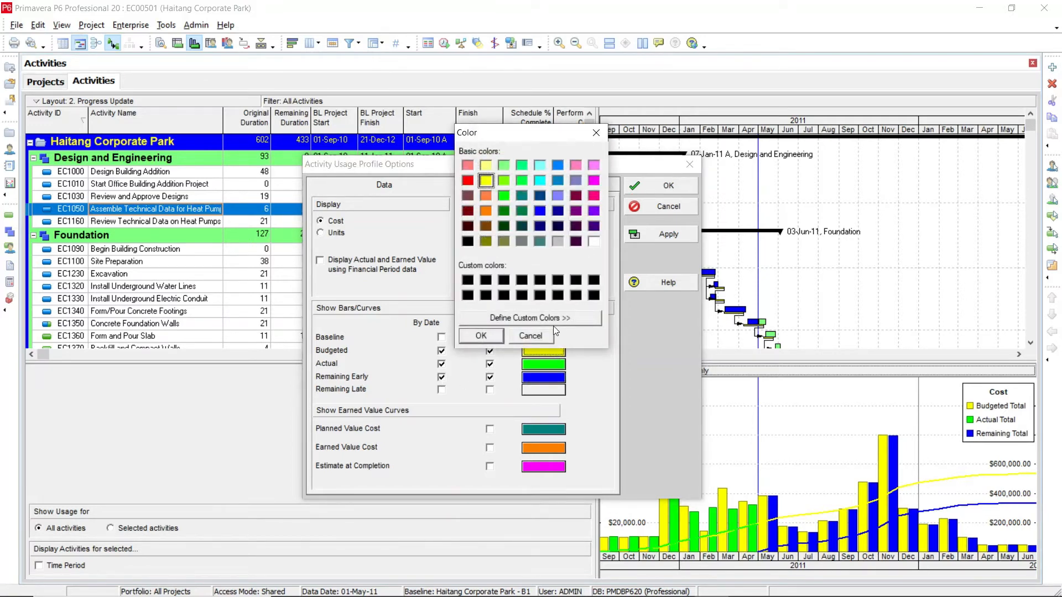
click(551, 335)
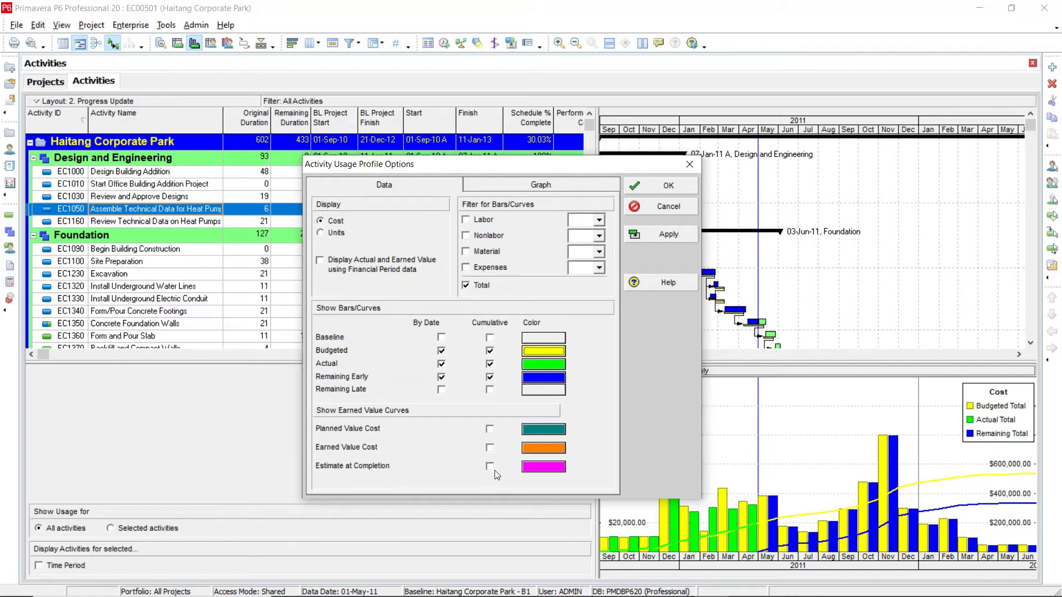
Step: Review the Graph and Data settings of the profile options, then apply and close the dialog
click(530, 187)
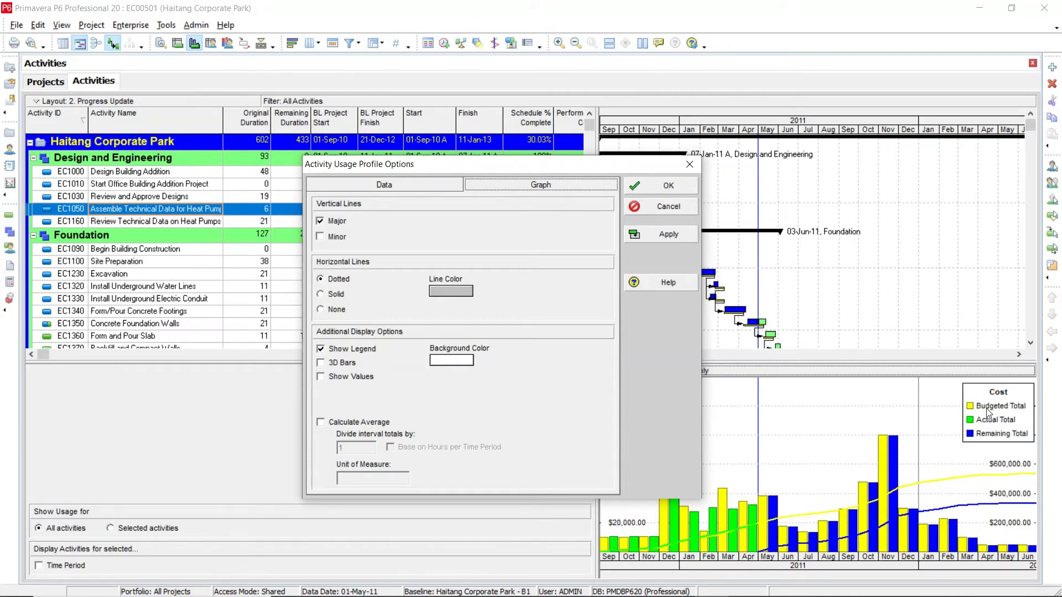
click(409, 186)
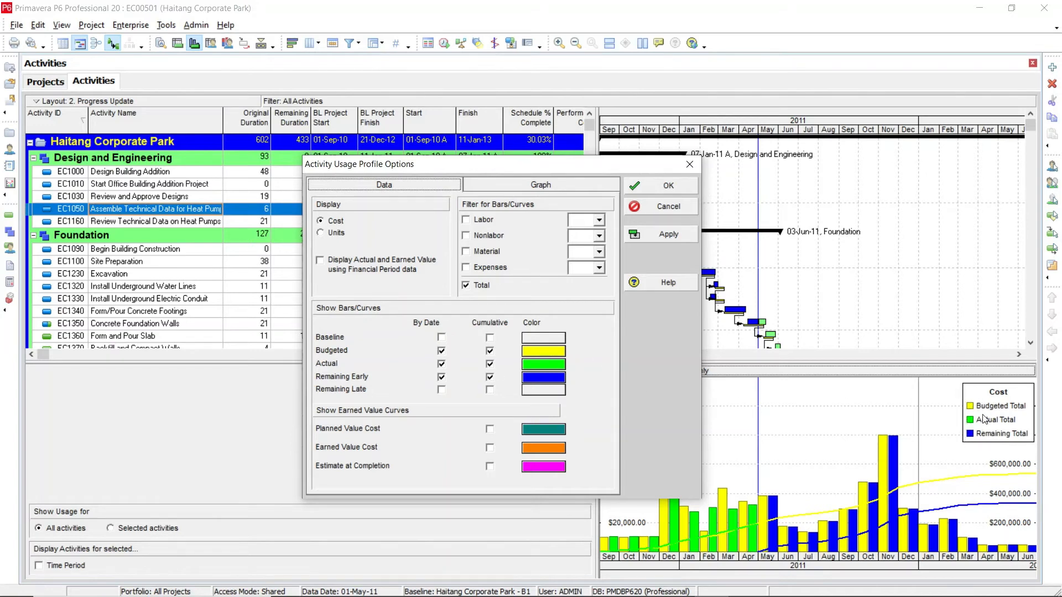
click(482, 184)
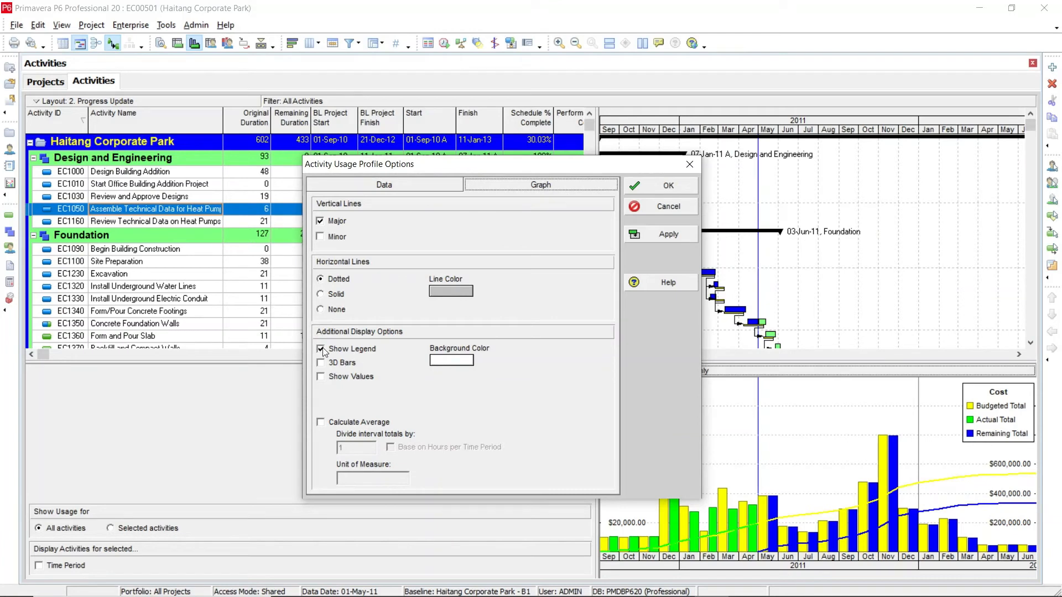
click(342, 363)
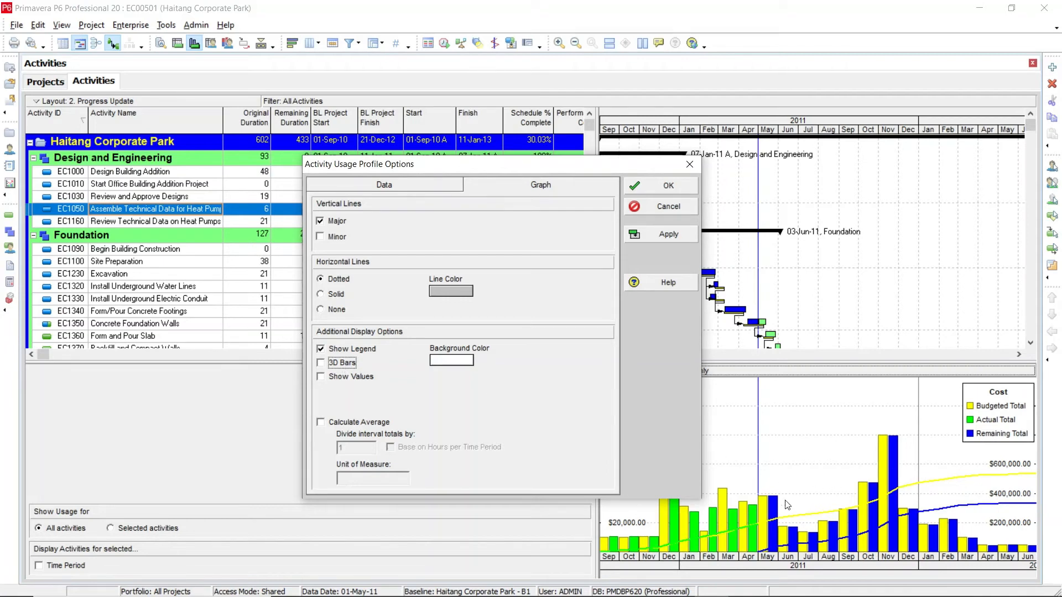
click(335, 379)
click(412, 186)
click(476, 188)
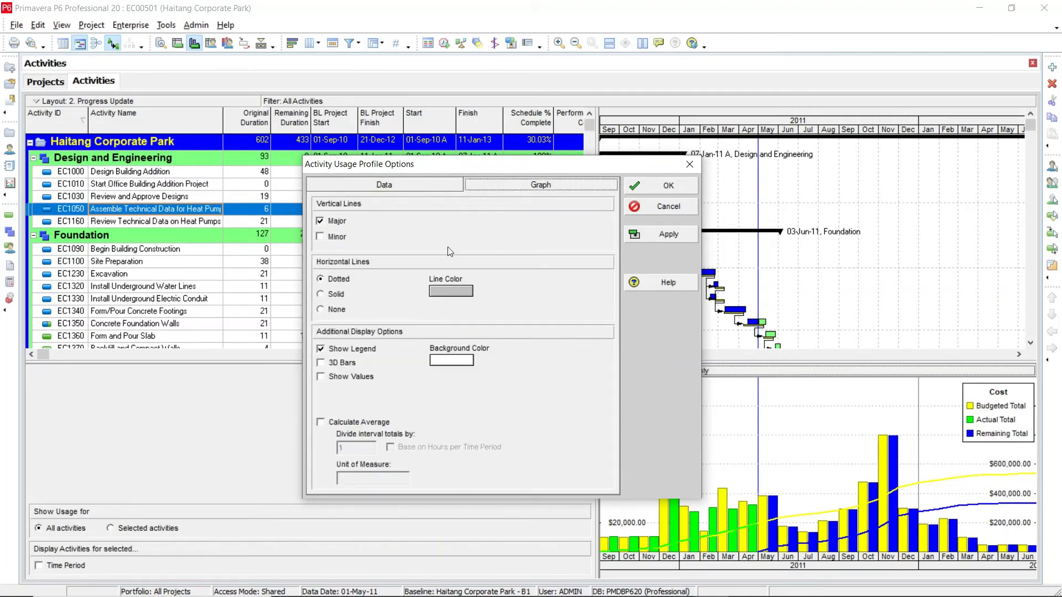
click(371, 188)
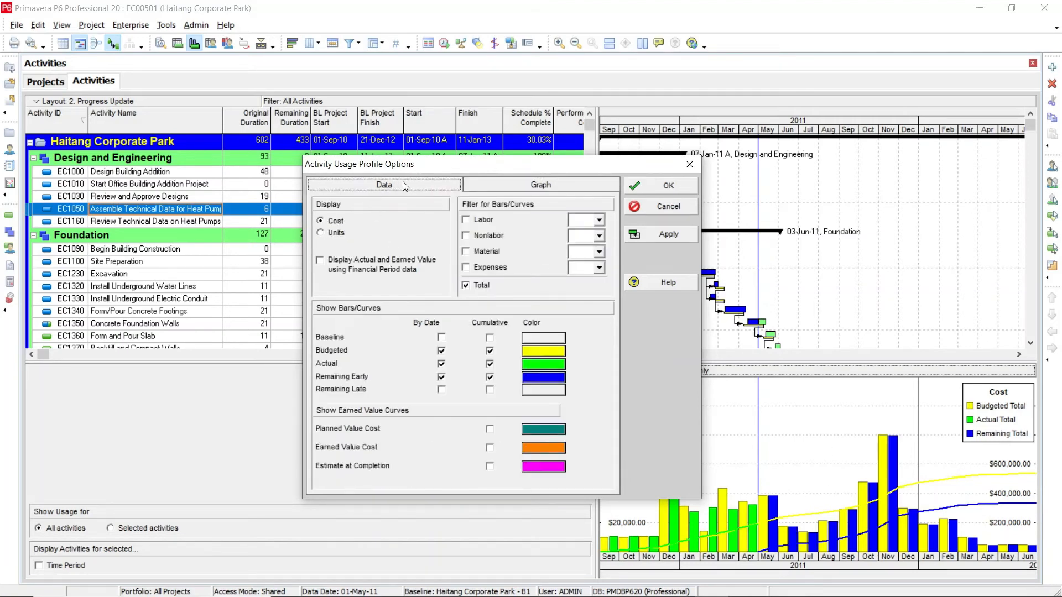
click(658, 233)
click(649, 188)
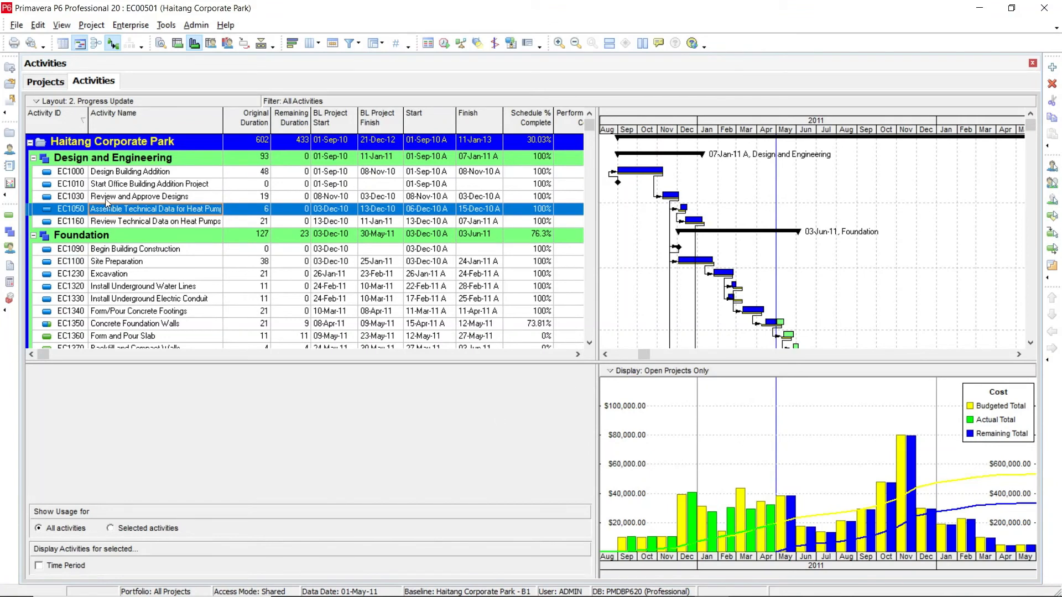
Step: Collapse the activity table so only the WBS summary rows of the project show
right_click(110, 159)
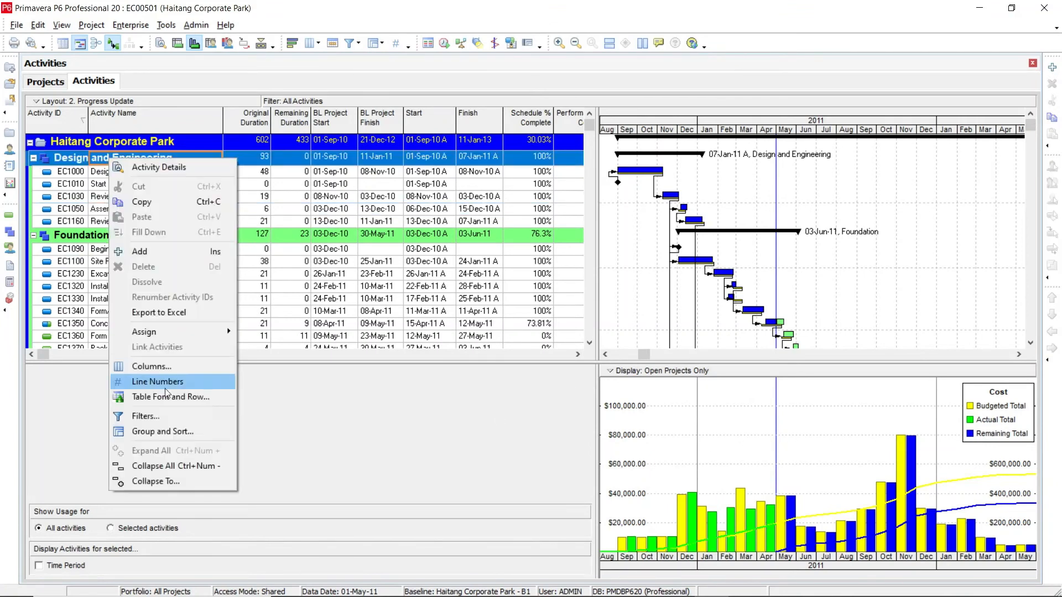
click(187, 465)
click(30, 143)
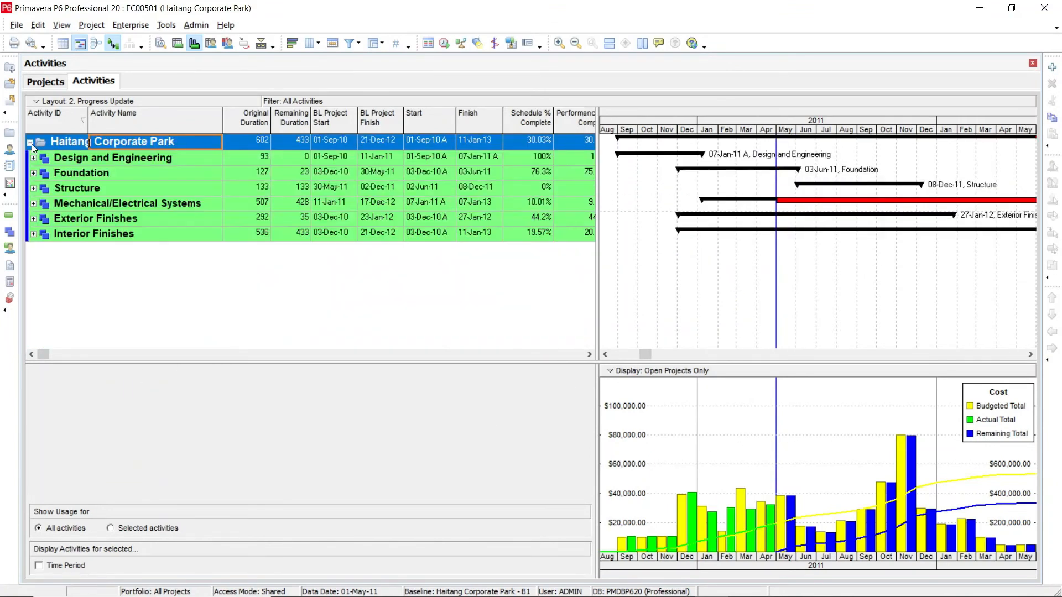
click(87, 160)
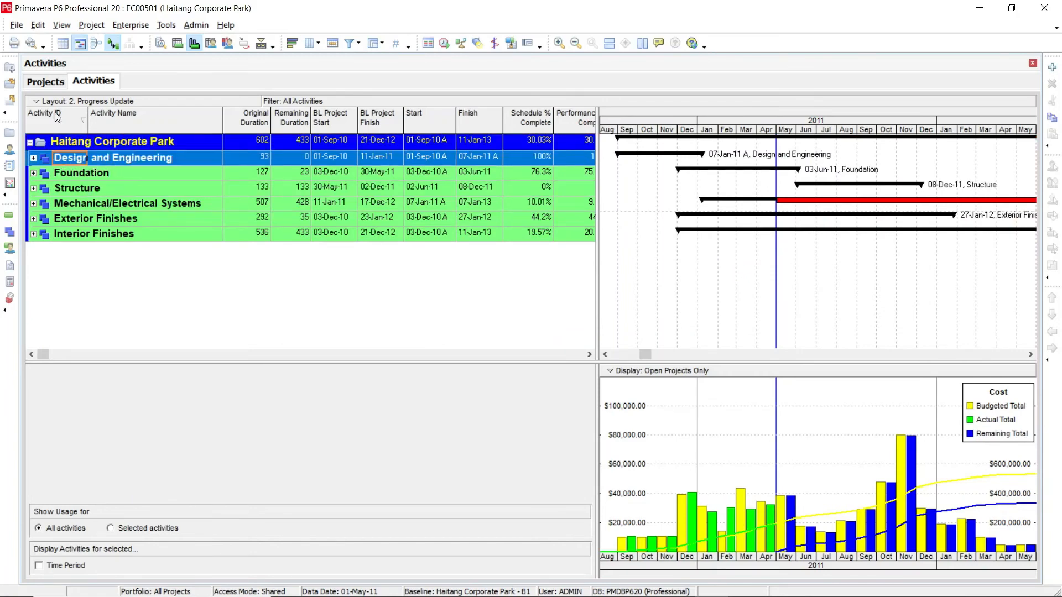
Step: Open the print preview page setup, fit the print to 1 page wide, and choose A4 paper
click(32, 44)
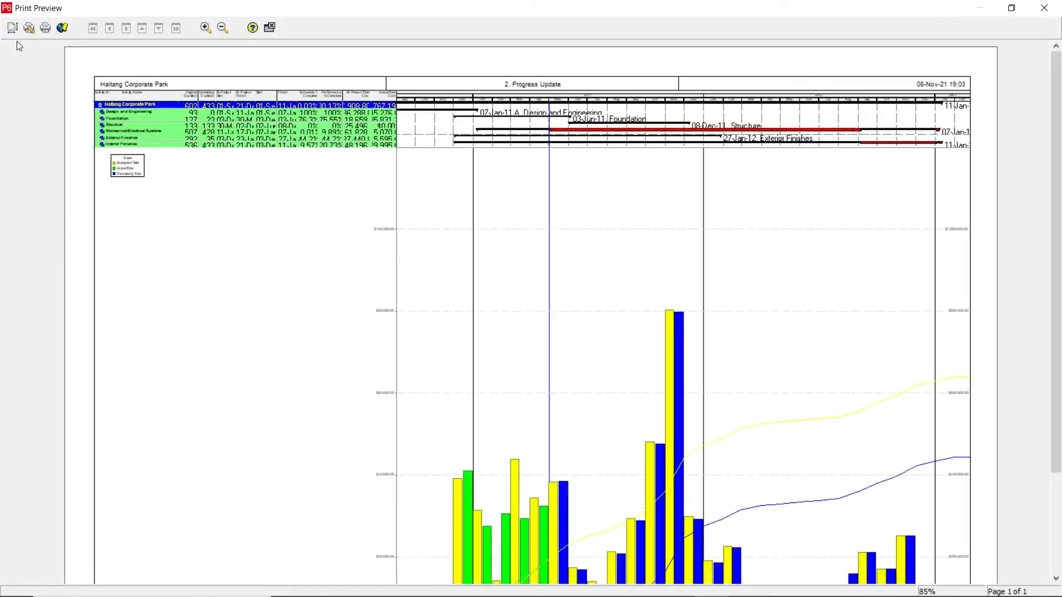
click(13, 28)
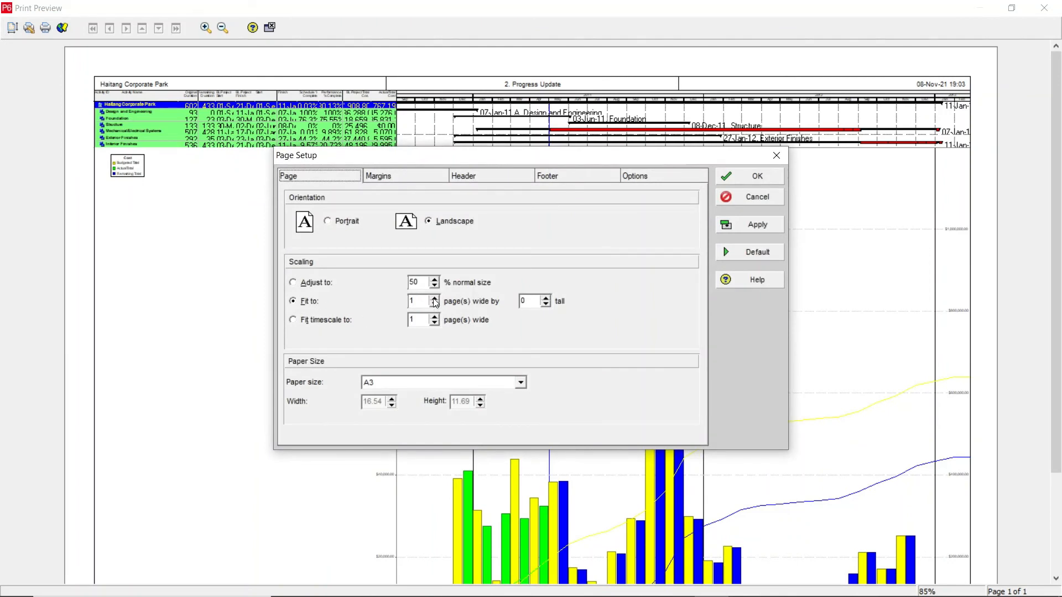
click(310, 301)
click(521, 383)
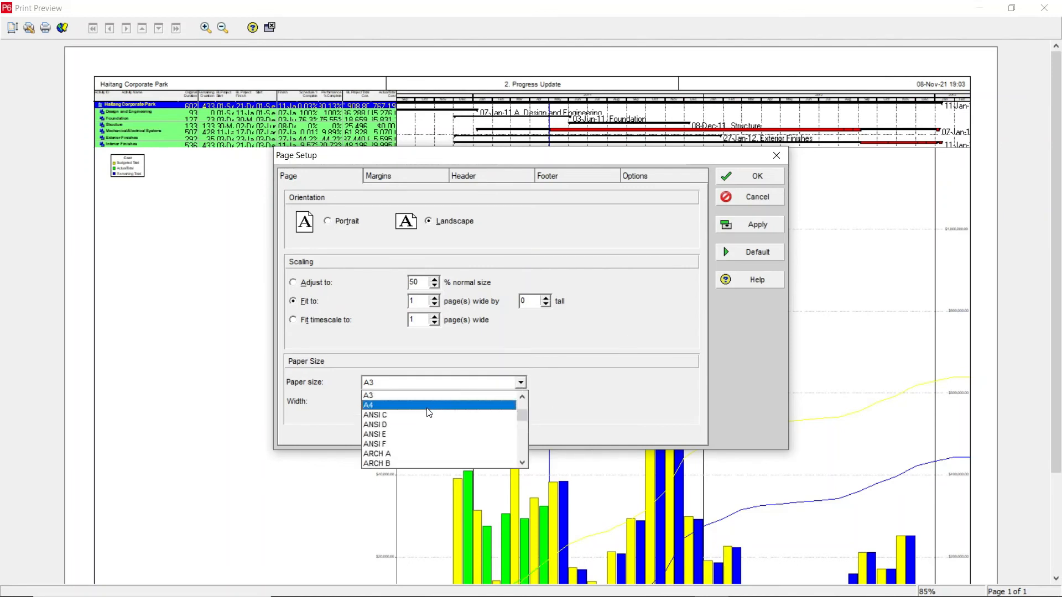
click(429, 406)
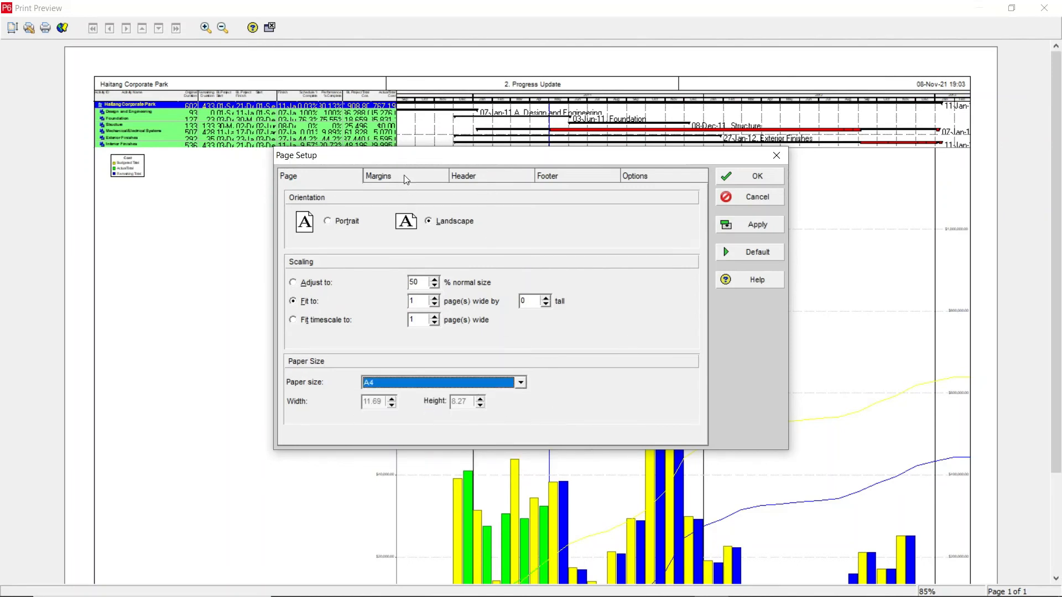
Step: Print only the profile by clearing the Activity Table and Gantt Chart options, then apply and confirm
click(640, 179)
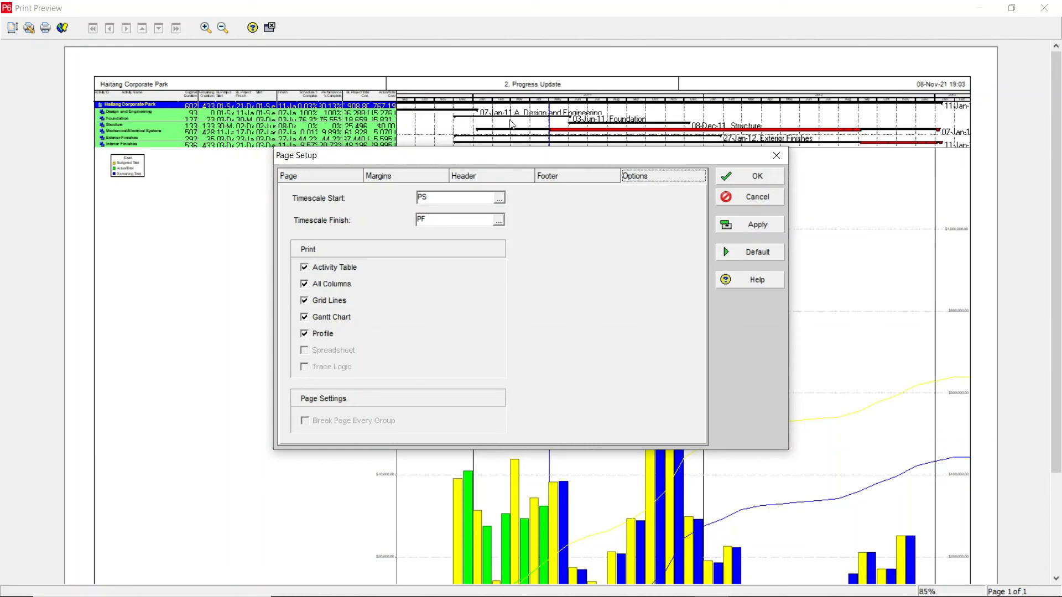
click(328, 269)
click(326, 318)
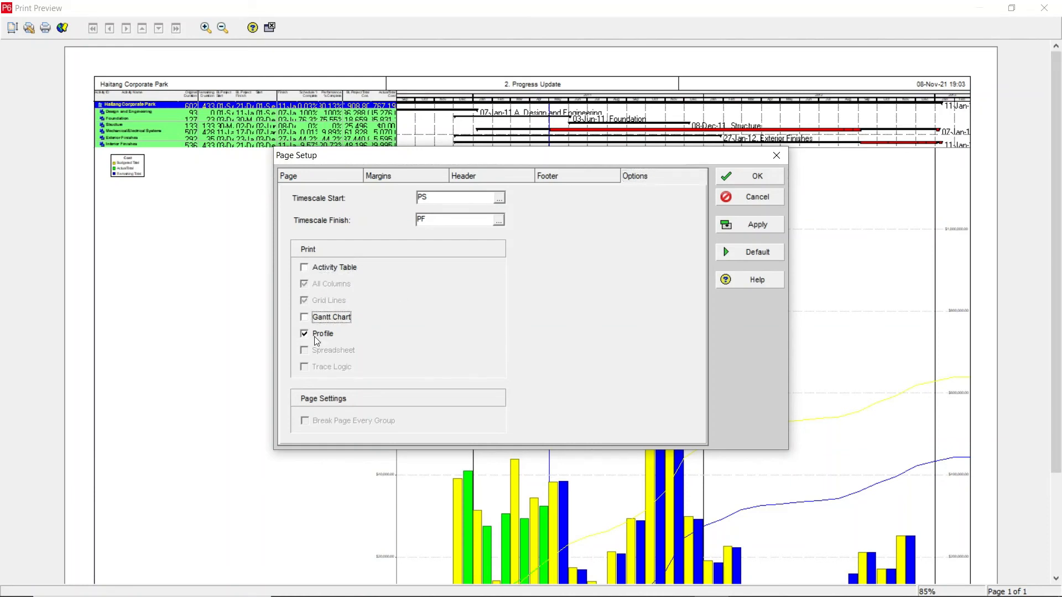
click(739, 225)
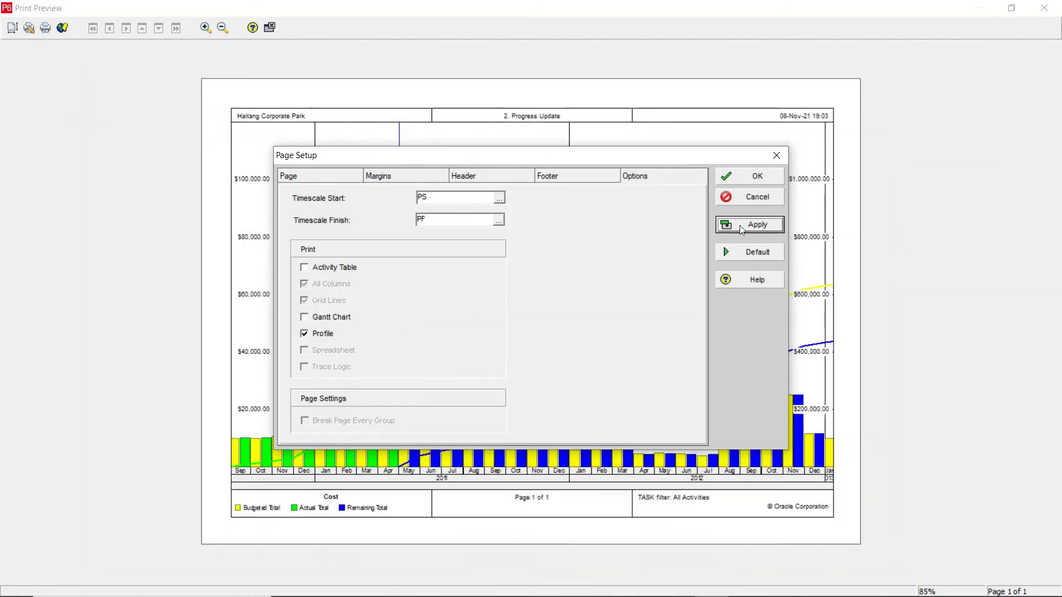
click(735, 176)
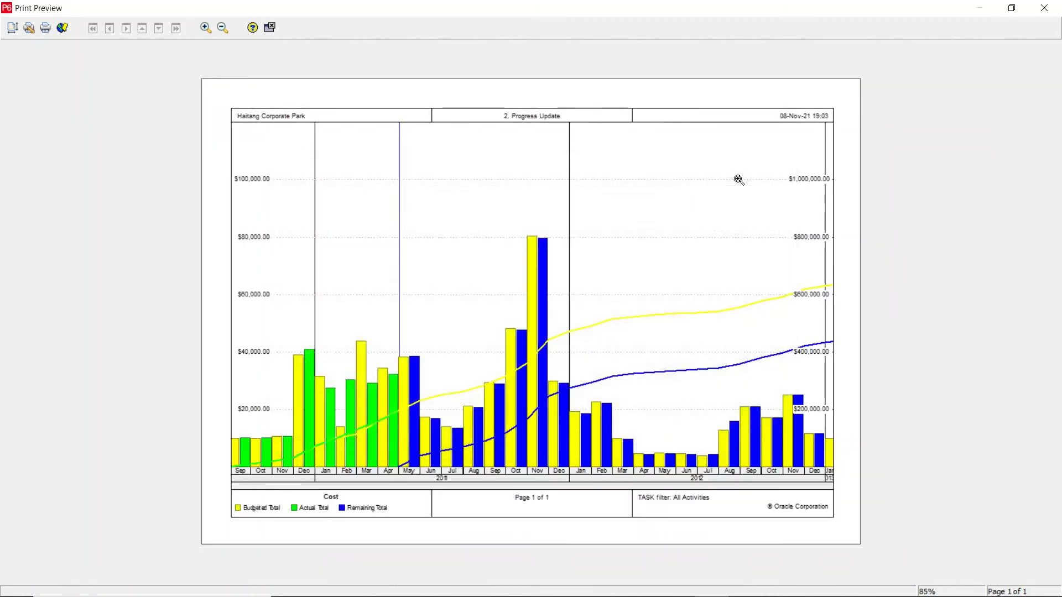